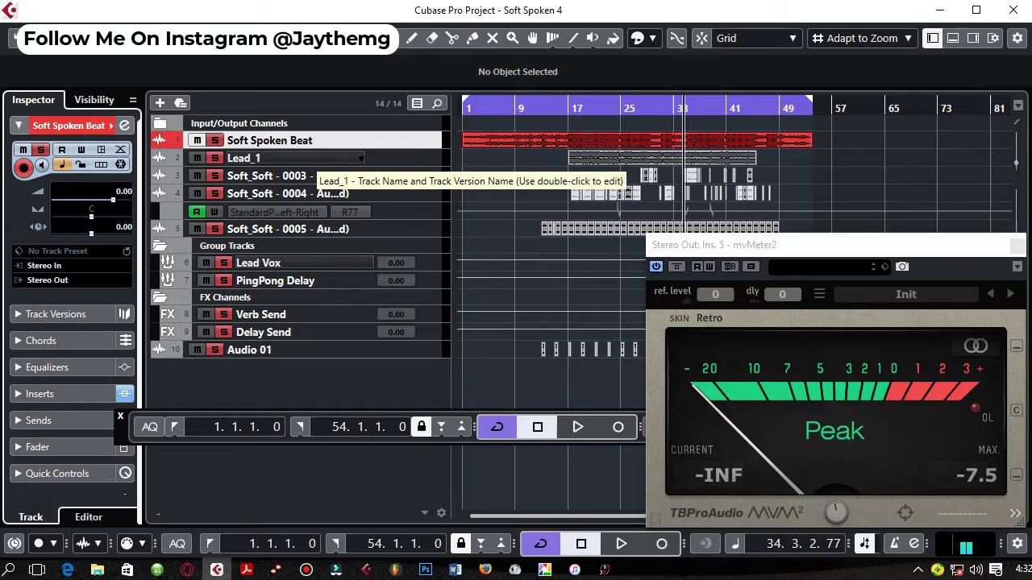
- Load Auto-Tune EFX into the first insert slot of the Lead_1 vocal track
{"action": "left_click", "coordinate": [316, 160]}
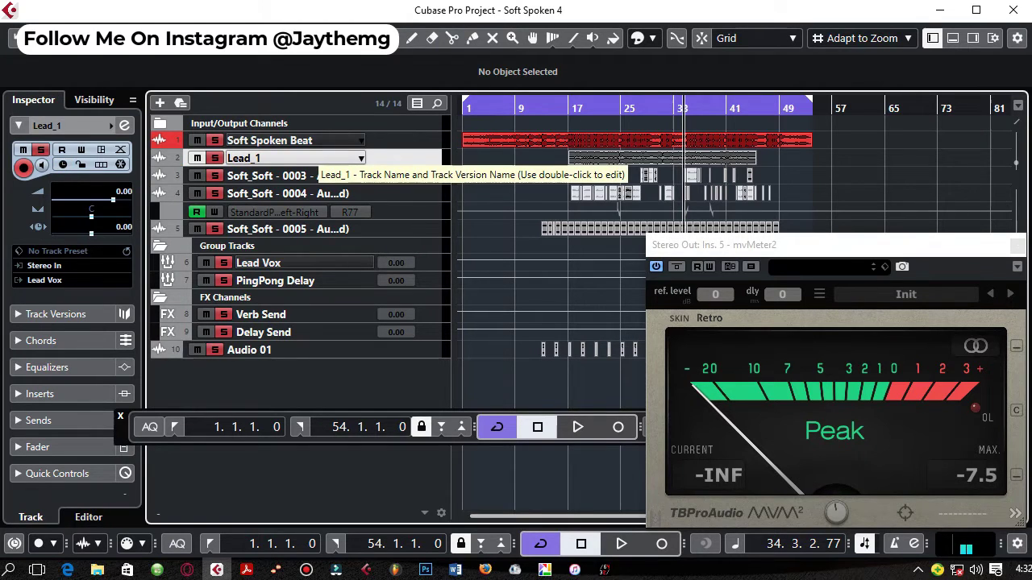
{"action": "left_click", "coordinate": [124, 124]}
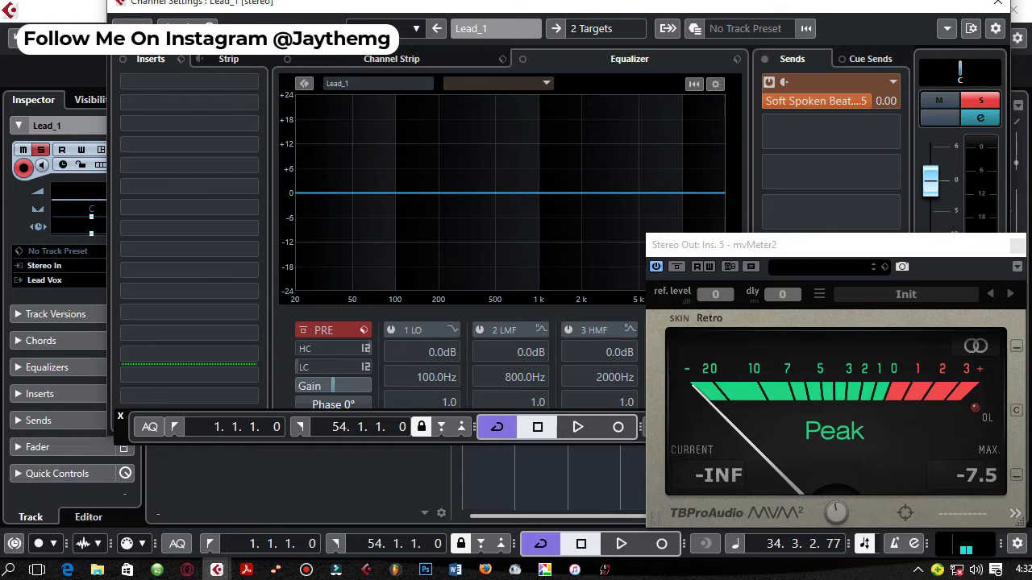
{"action": "left_click", "coordinate": [998, 2]}
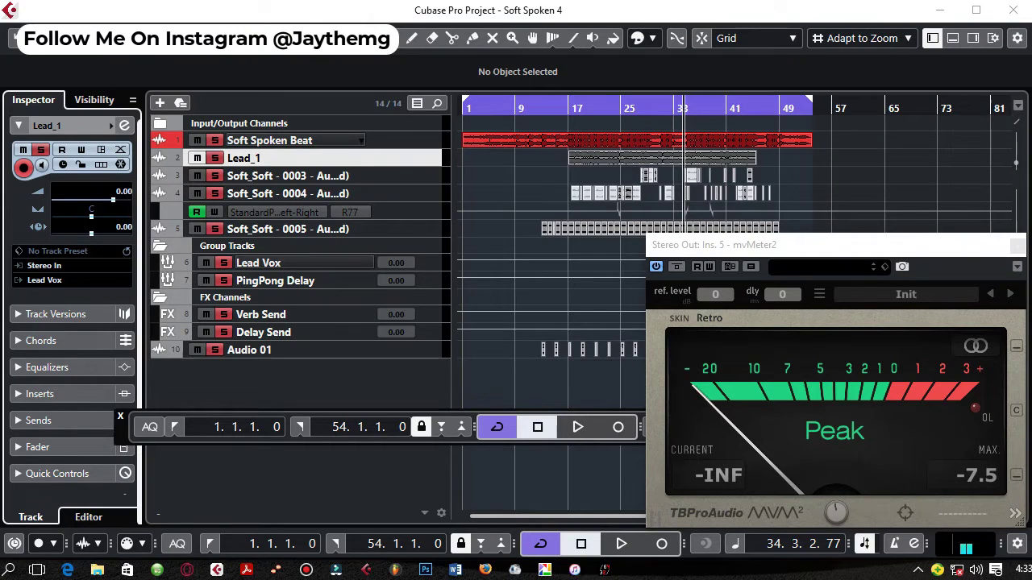
{"action": "left_click", "coordinate": [124, 125]}
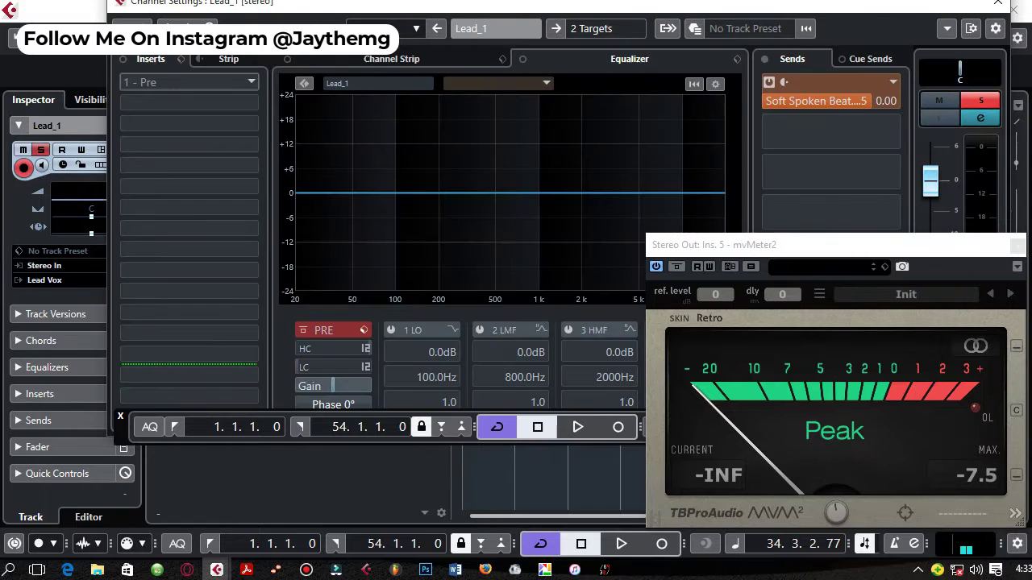
{"action": "left_click", "coordinate": [241, 102]}
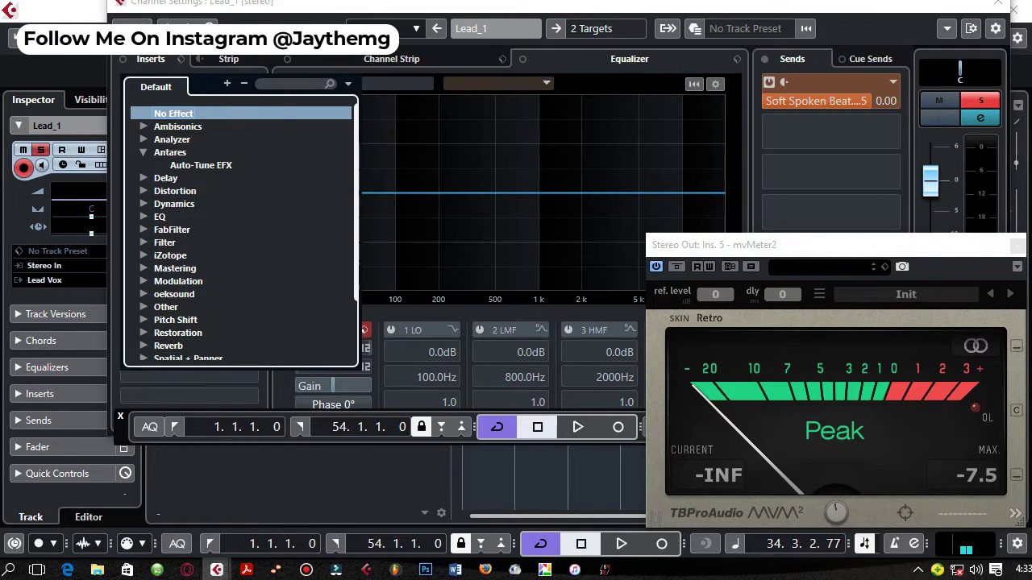
{"action": "left_click", "coordinate": [201, 165]}
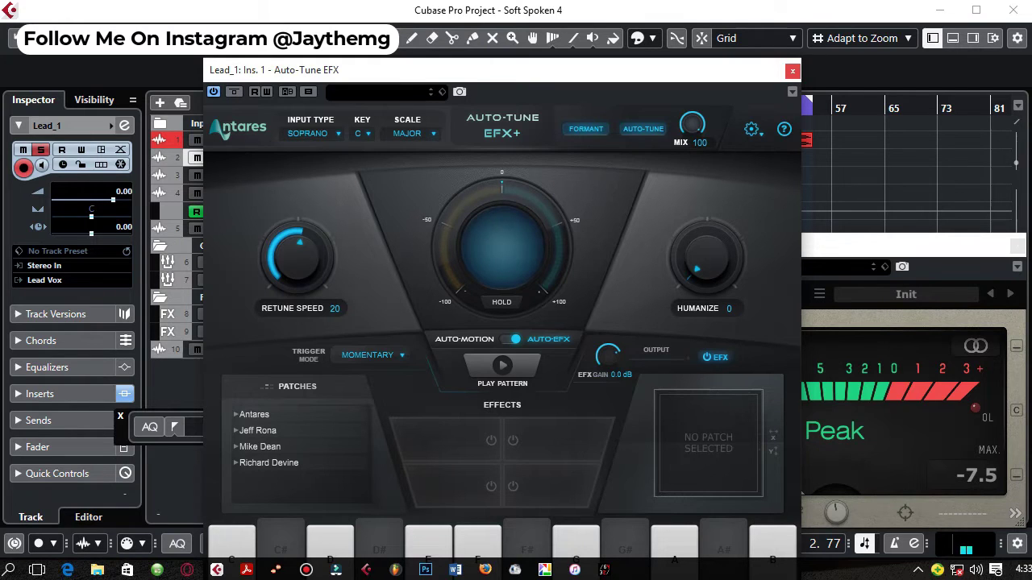
{"action": "key", "text": "Escape"}
- Load Auto-Tune EFX into the first insert slot of the third vocal track
{"action": "left_click", "coordinate": [282, 175]}
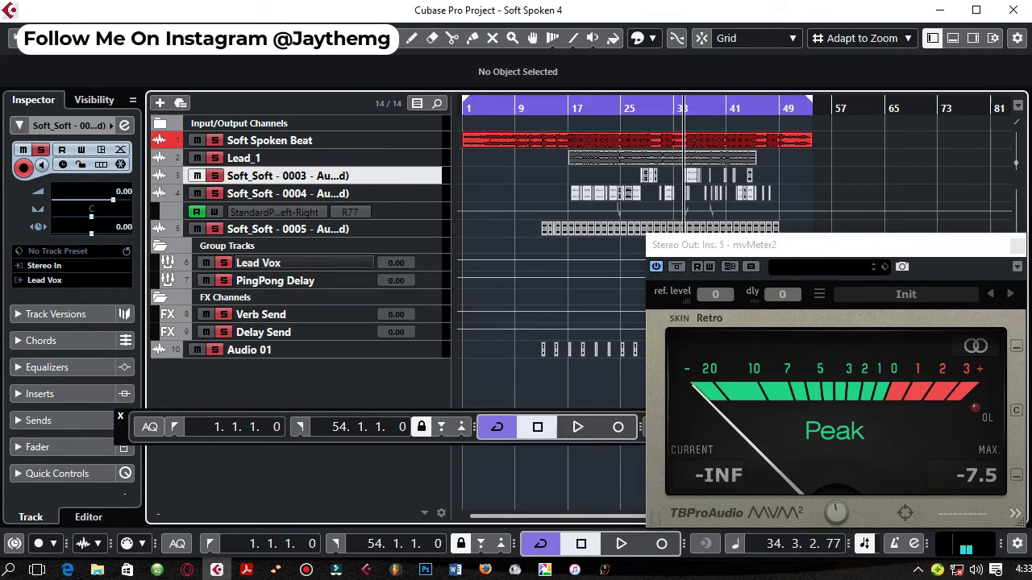
{"action": "left_click", "coordinate": [124, 125]}
{"action": "left_click", "coordinate": [241, 101]}
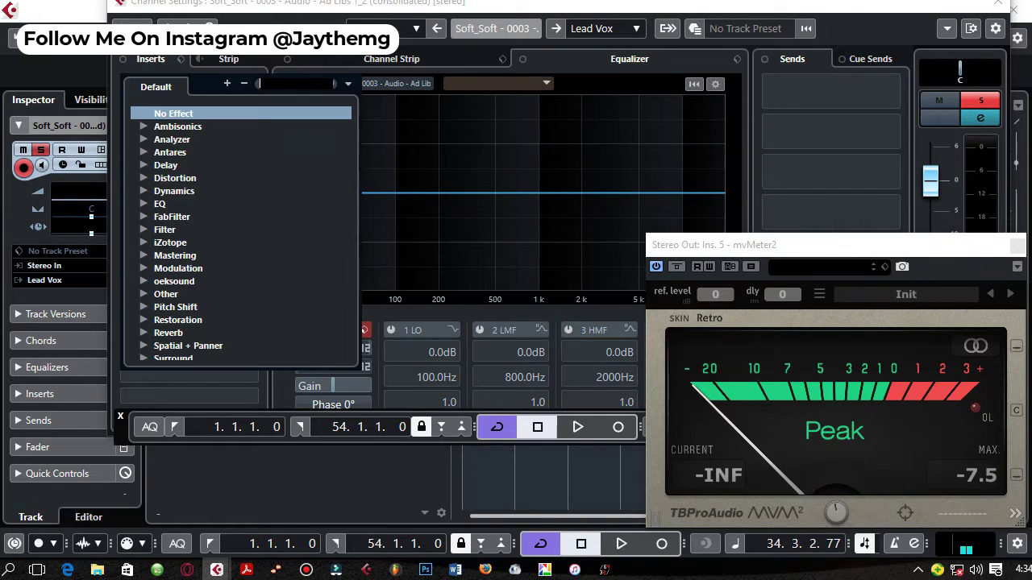
{"action": "left_click", "coordinate": [170, 152]}
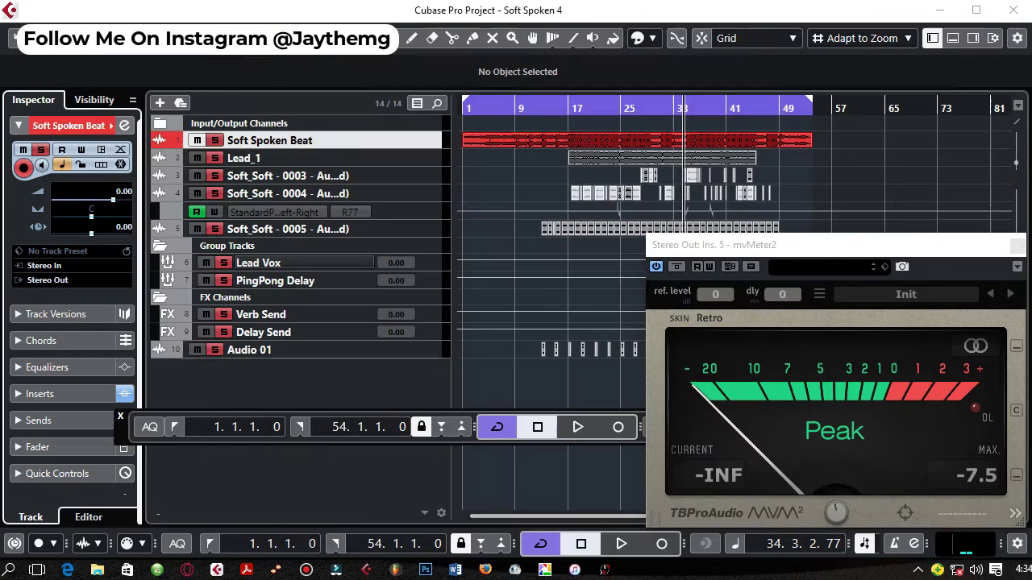
{"action": "left_click", "coordinate": [805, 2]}
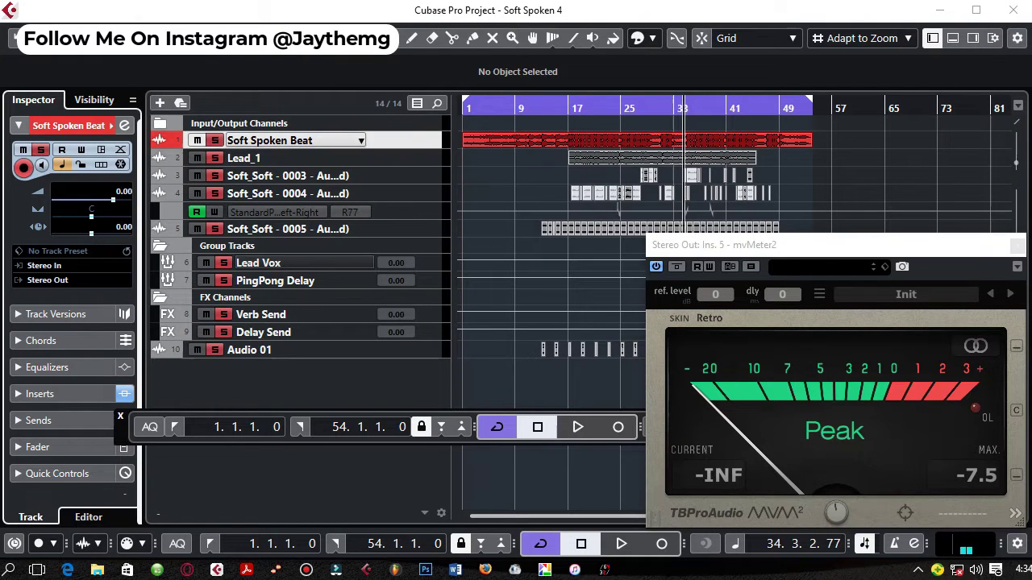
- Insert Antares Auto-Key from the Other category into Soft Spoken Beat's second insert slot
{"action": "left_click", "coordinate": [125, 125]}
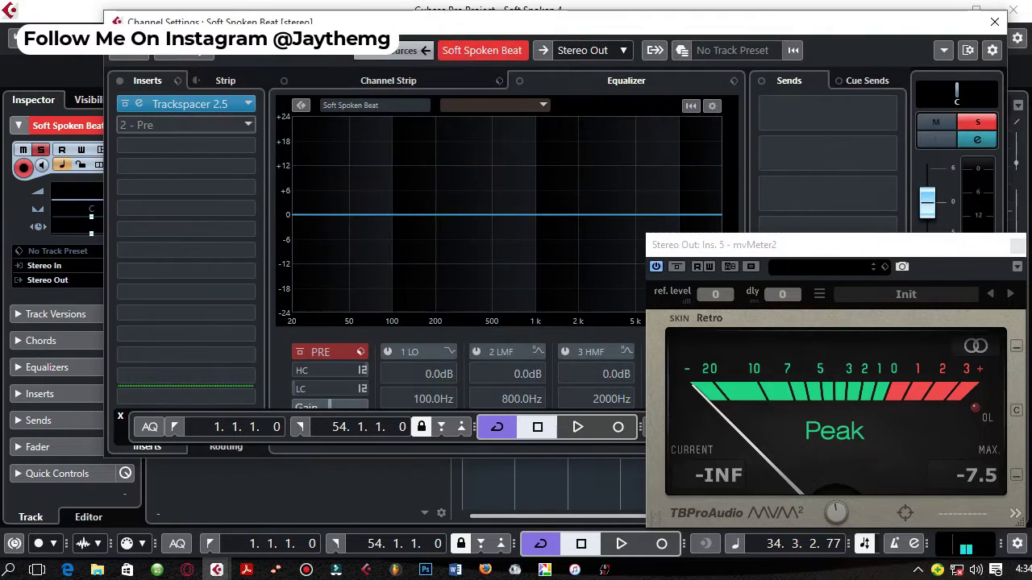
{"action": "left_click", "coordinate": [185, 125]}
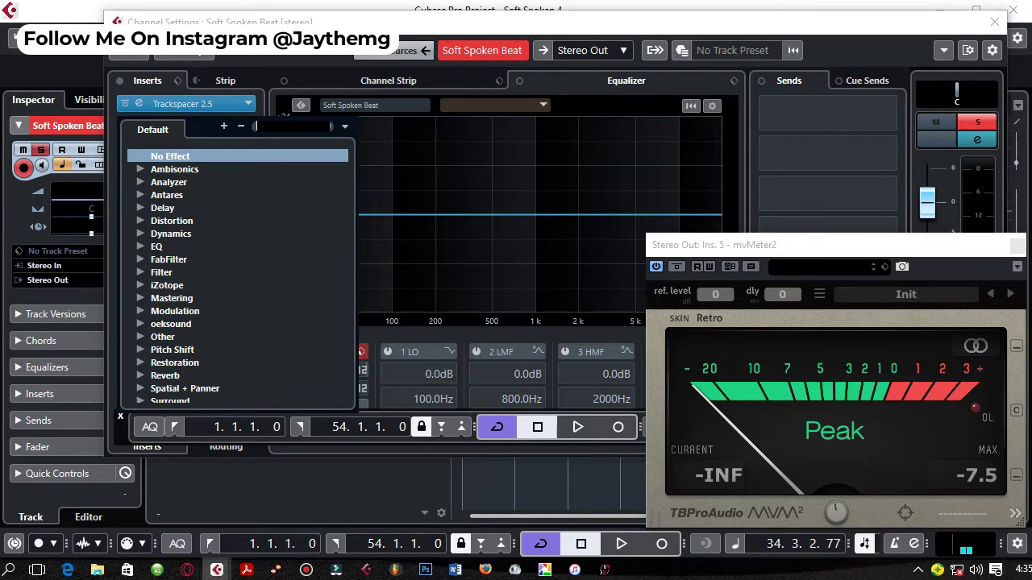
{"action": "left_click", "coordinate": [162, 337]}
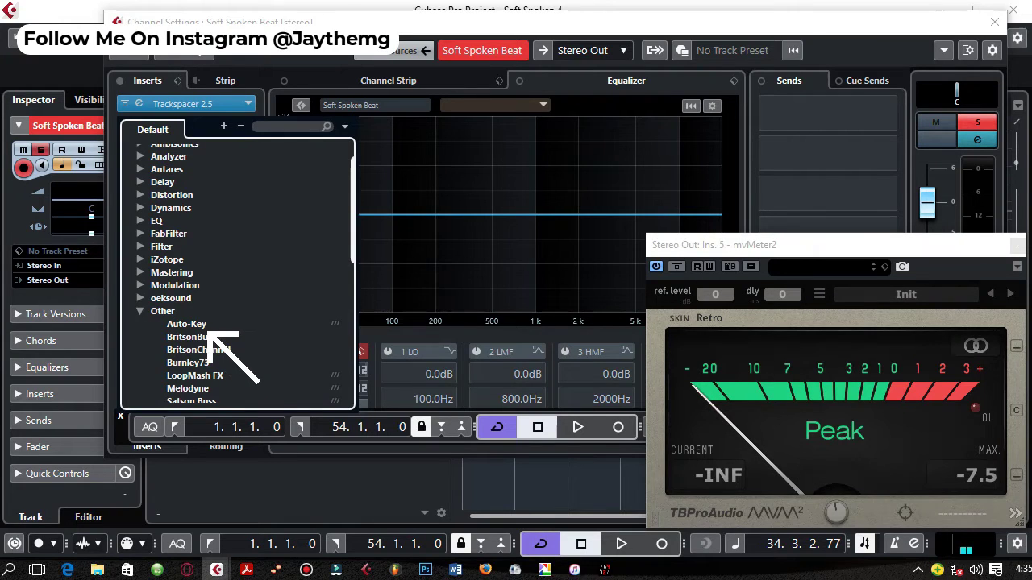
{"action": "left_click", "coordinate": [187, 324]}
{"action": "left_click_drag", "start_coordinate": [336, 141], "coordinate": [305, 136]}
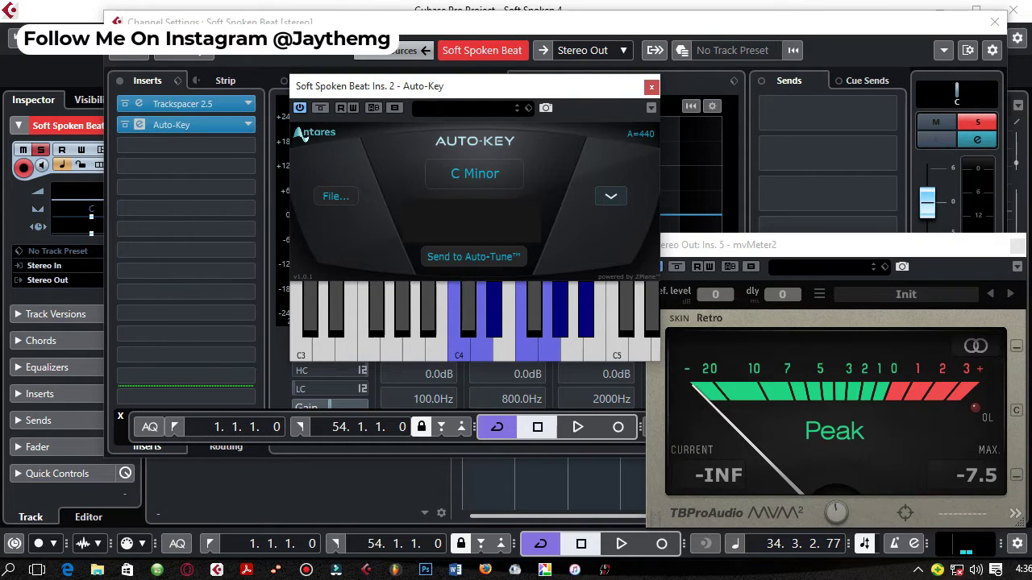
- Play the beat until Auto-Key detects B Minor, then stop and close Auto-Key
{"action": "left_click_drag", "start_coordinate": [303, 135], "coordinate": [302, 146]}
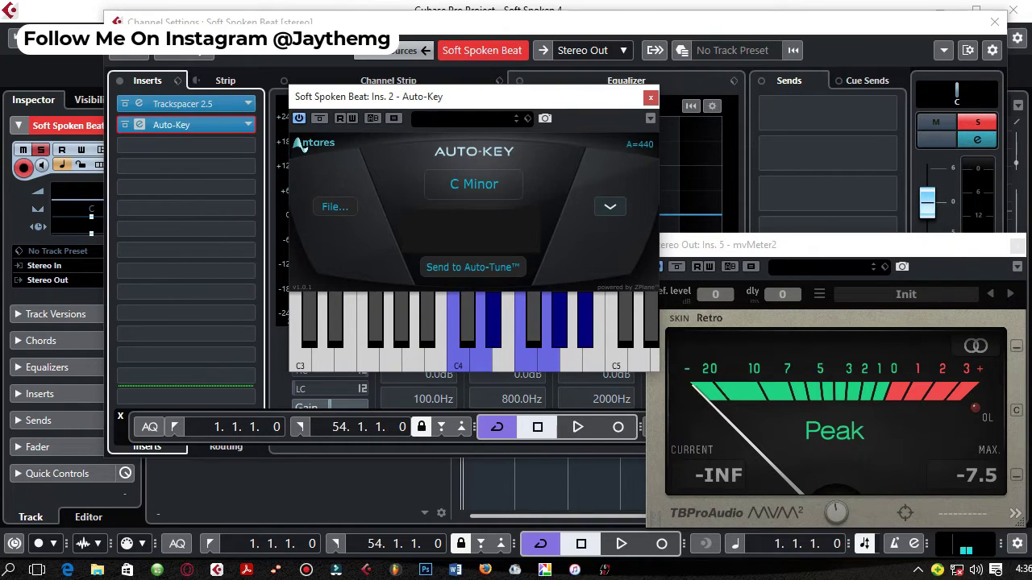
{"action": "key", "text": "space"}
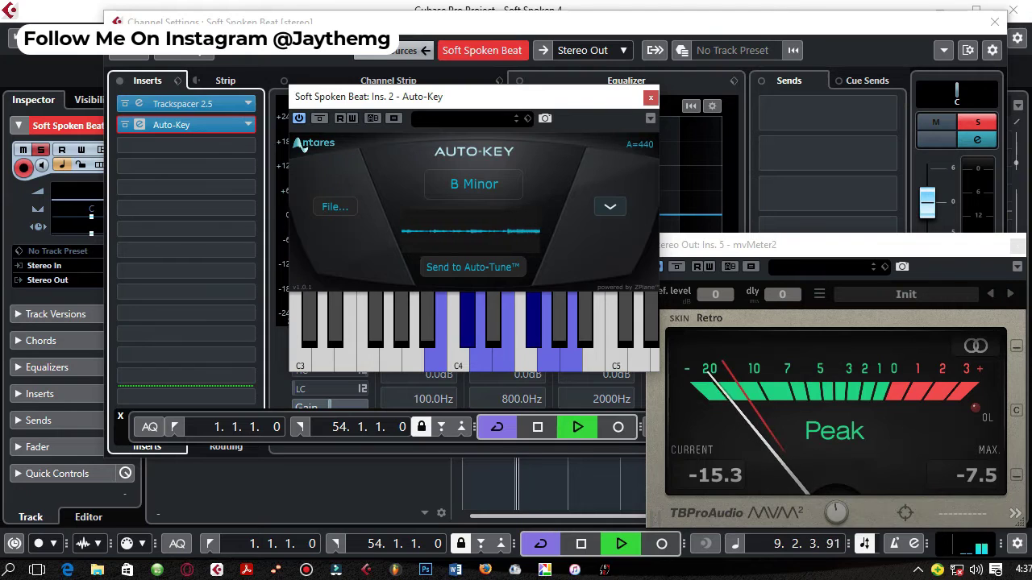
{"action": "key", "text": "space"}
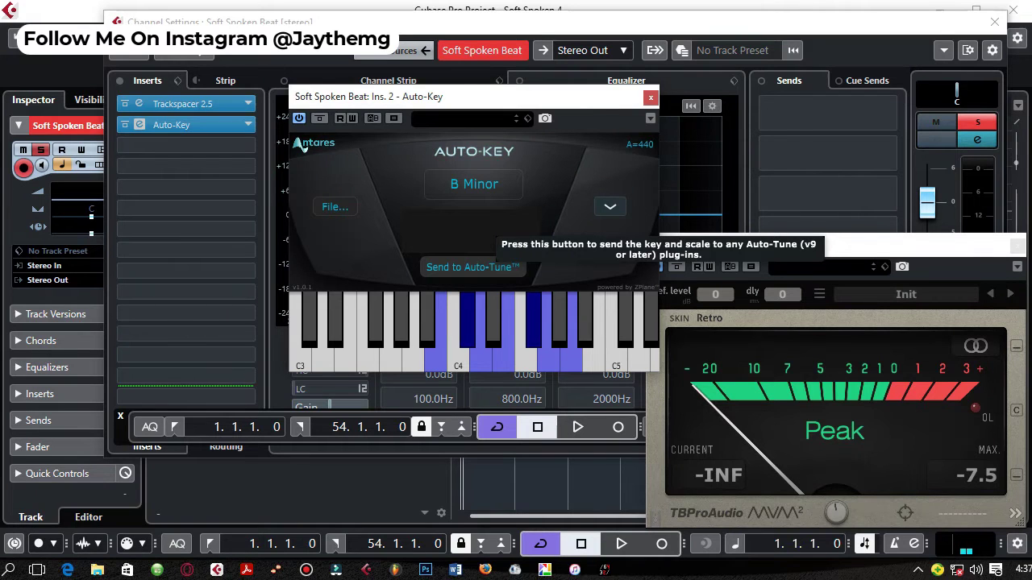
{"action": "left_click", "coordinate": [139, 124]}
- Set Lead_1's Auto-Tune EFX to retune speed 5 and humanize 27
{"action": "left_click", "coordinate": [995, 22]}
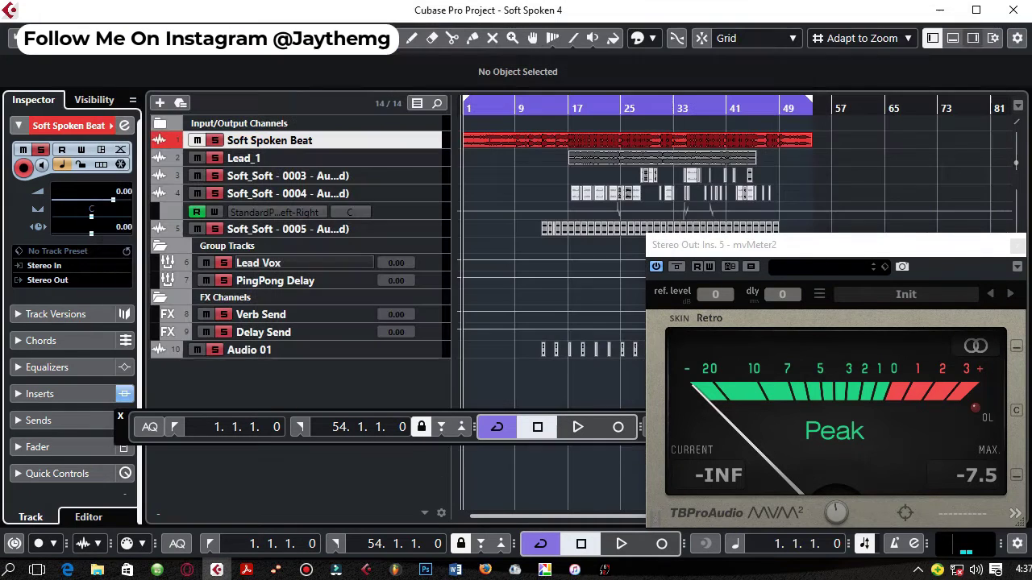
{"action": "left_click", "coordinate": [290, 158]}
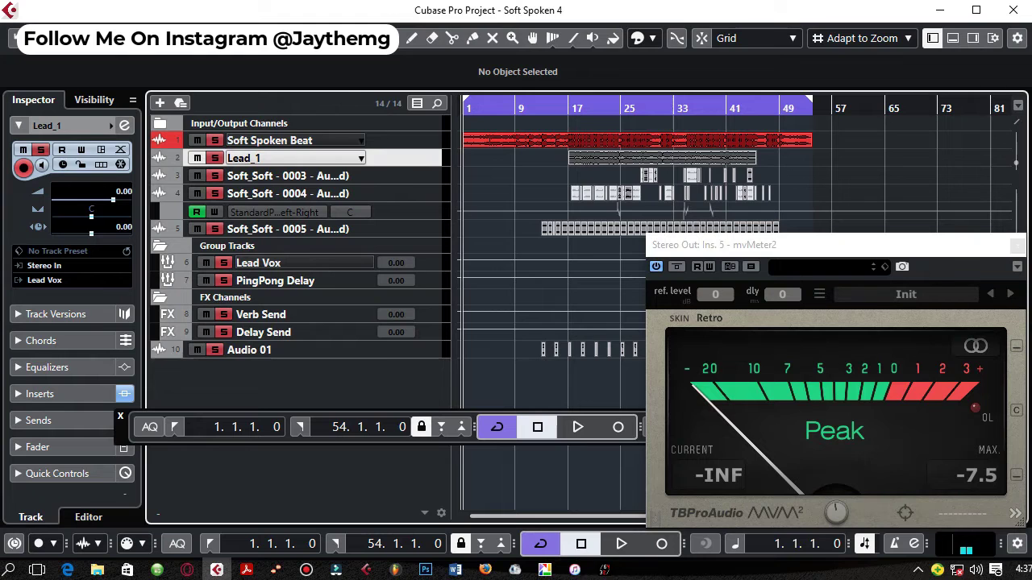
{"action": "left_click", "coordinate": [124, 124]}
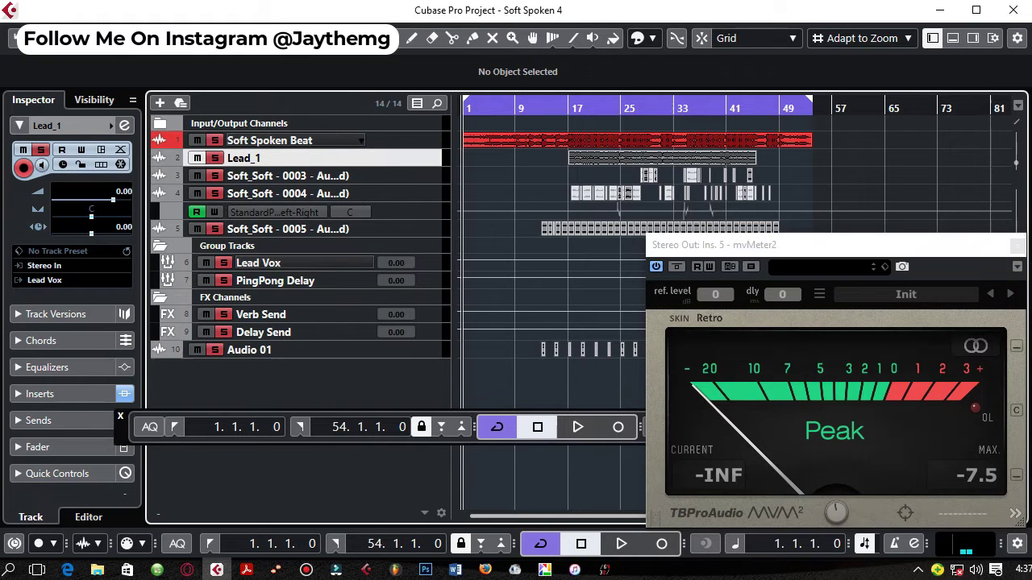
{"action": "left_click", "coordinate": [139, 103]}
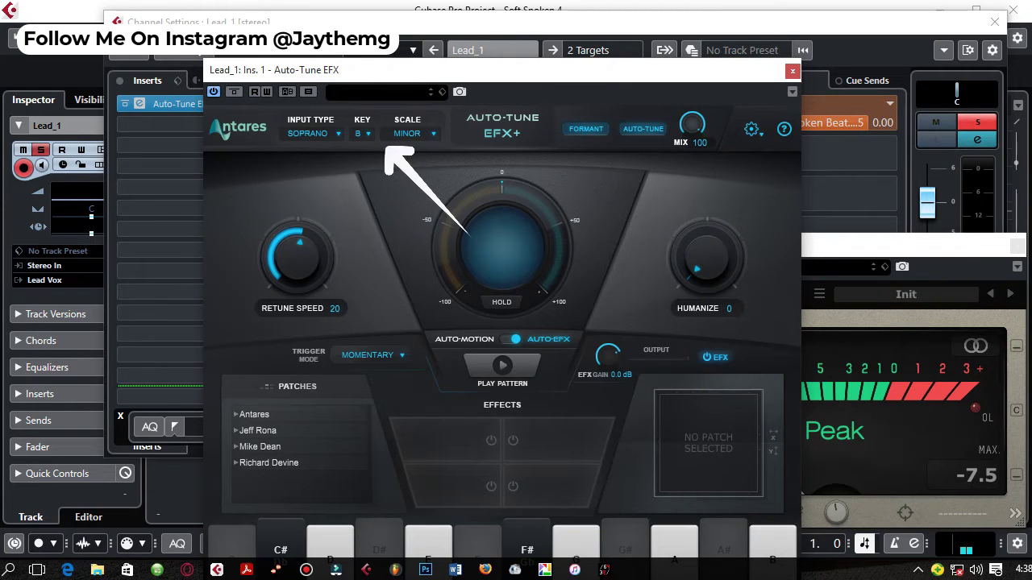
{"action": "left_click_drag", "start_coordinate": [298, 257], "coordinate": [298, 278]}
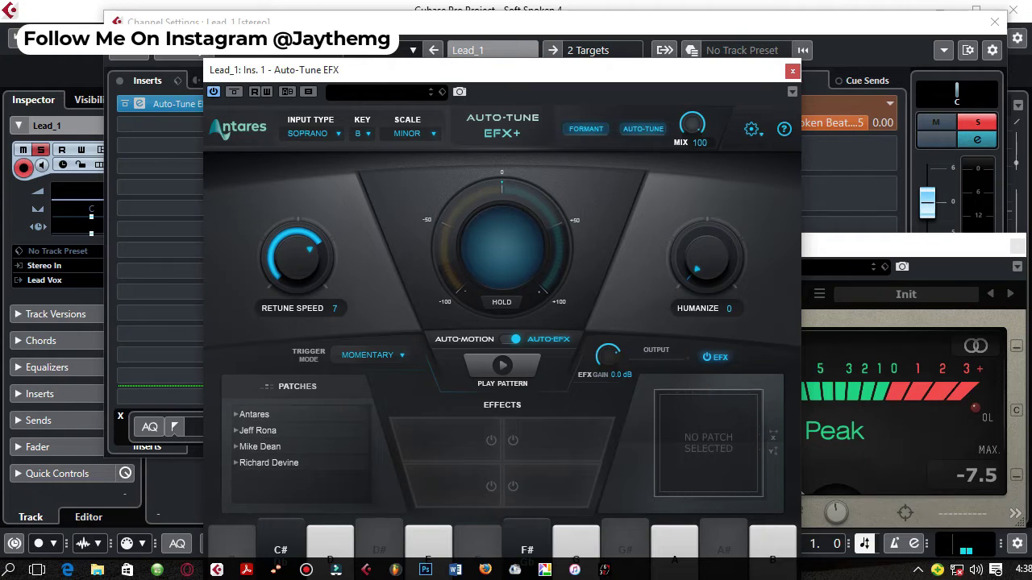
{"action": "left_click_drag", "start_coordinate": [296, 279], "coordinate": [295, 284]}
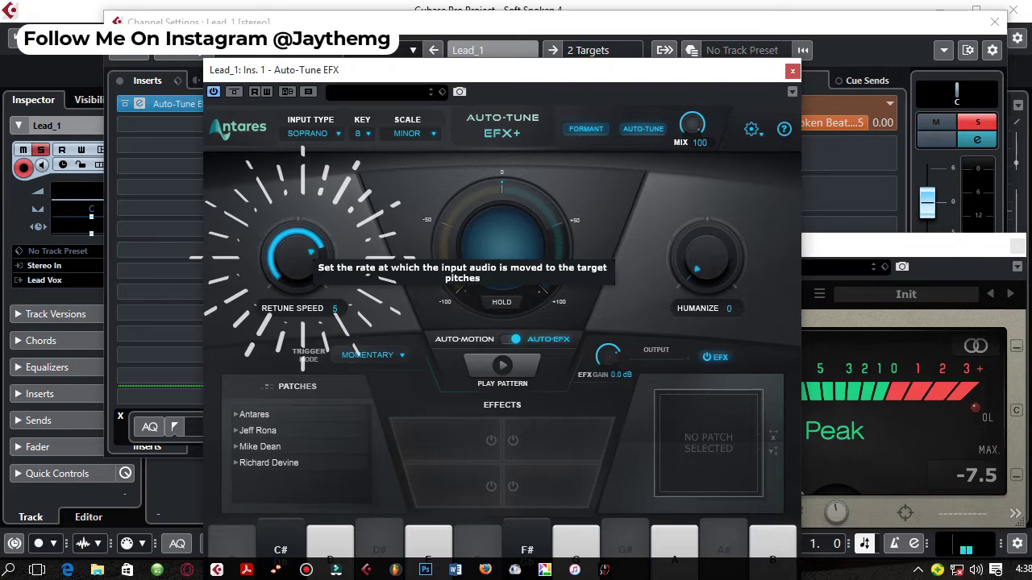
{"action": "left_click_drag", "start_coordinate": [705, 257], "coordinate": [706, 234]}
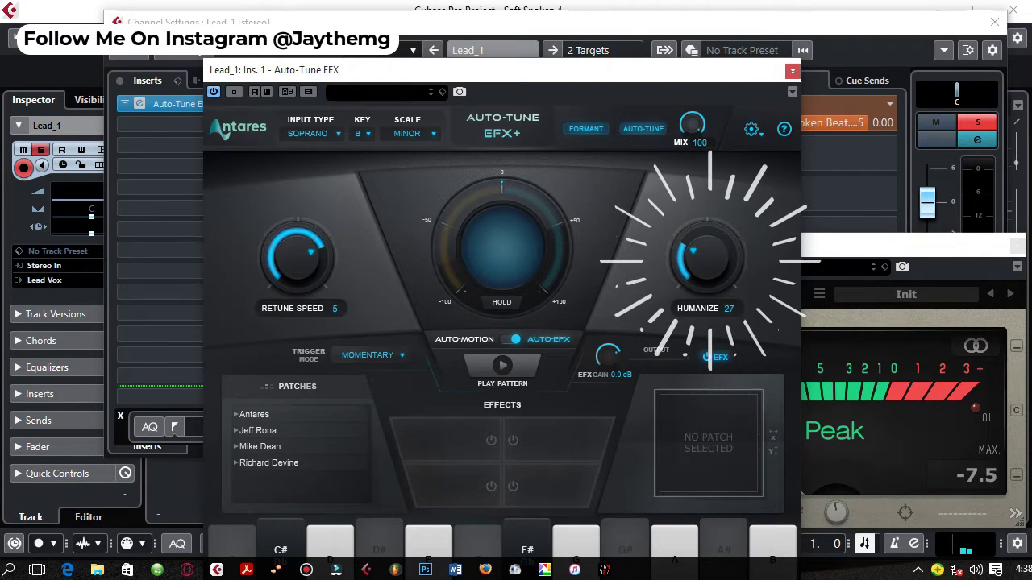
{"action": "left_click_drag", "start_coordinate": [705, 257], "coordinate": [705, 259]}
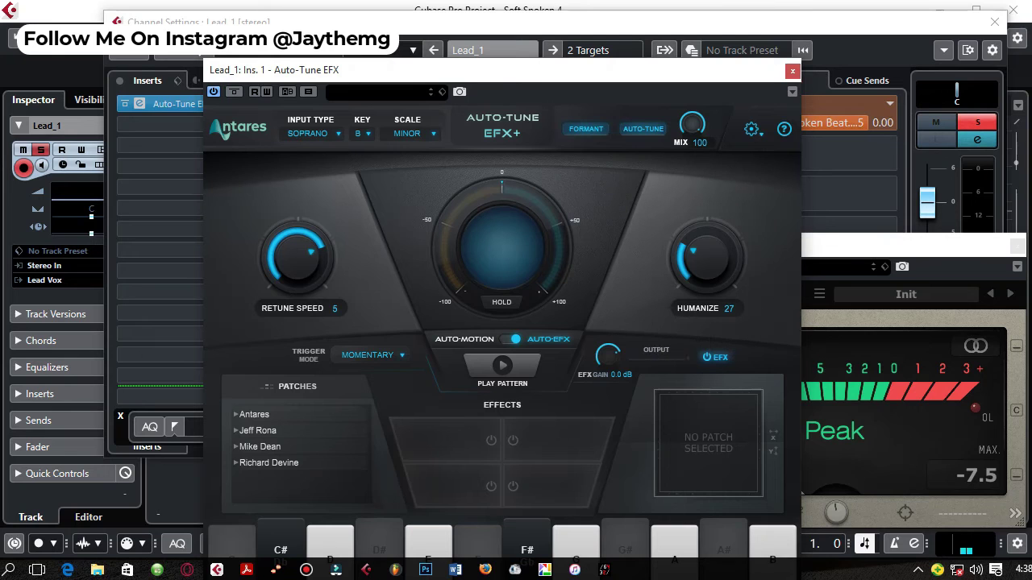
{"action": "key", "text": "Escape"}
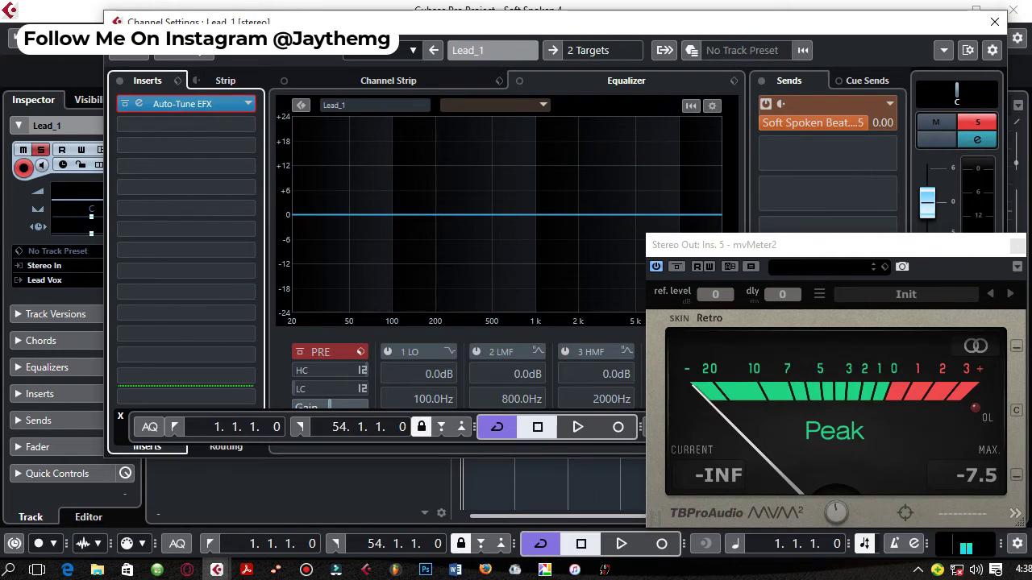
- Set the Soft_Soft - 0003 track's Auto-Tune EFX to retune speed 5 and humanize 29
{"action": "key", "text": "Escape"}
{"action": "left_click", "coordinate": [282, 176]}
{"action": "left_click", "coordinate": [356, 176]}
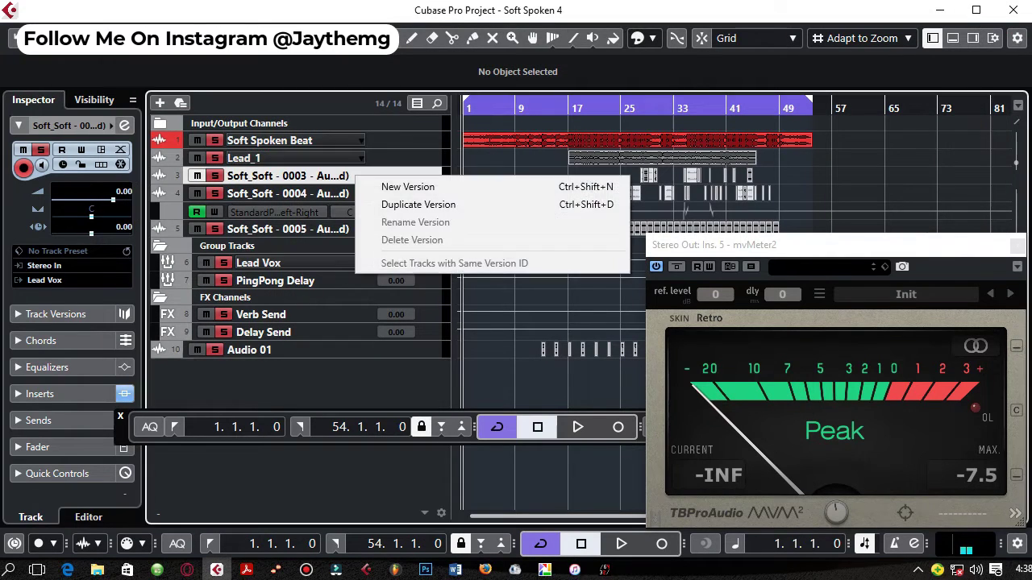
{"action": "key", "text": "Escape"}
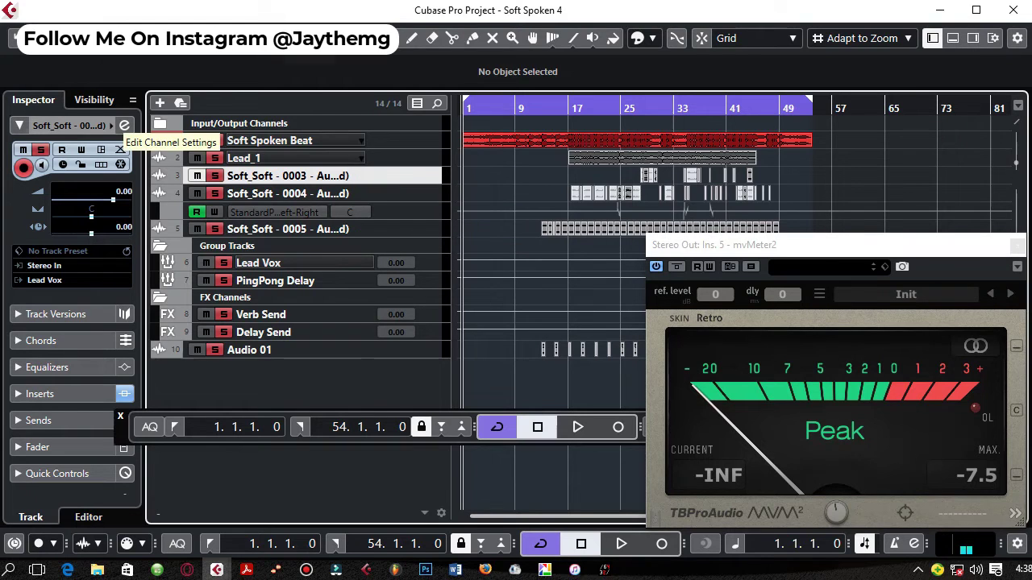
{"action": "left_click", "coordinate": [124, 125]}
{"action": "left_click", "coordinate": [173, 103]}
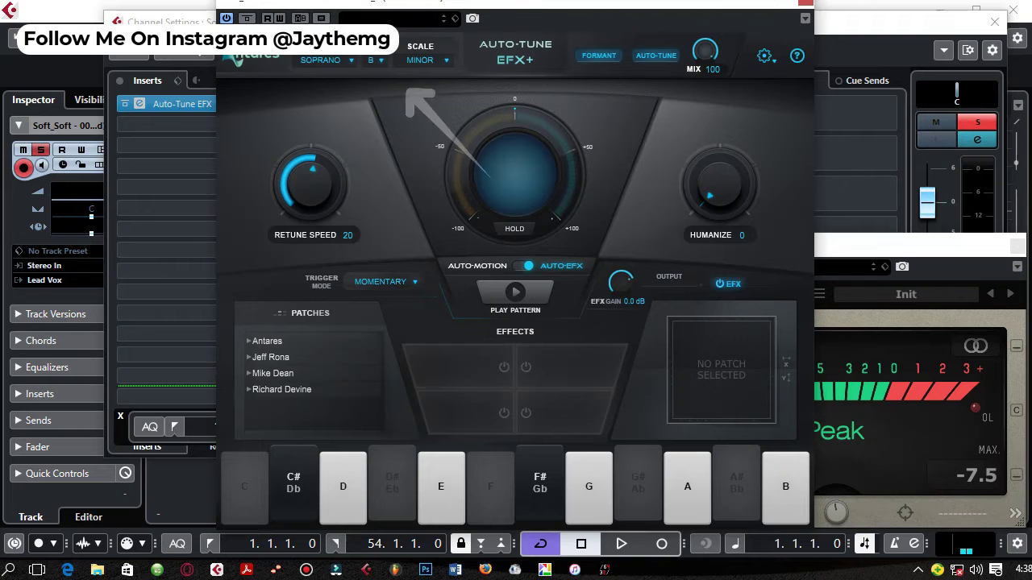
{"action": "left_click_drag", "start_coordinate": [308, 184], "coordinate": [309, 209]}
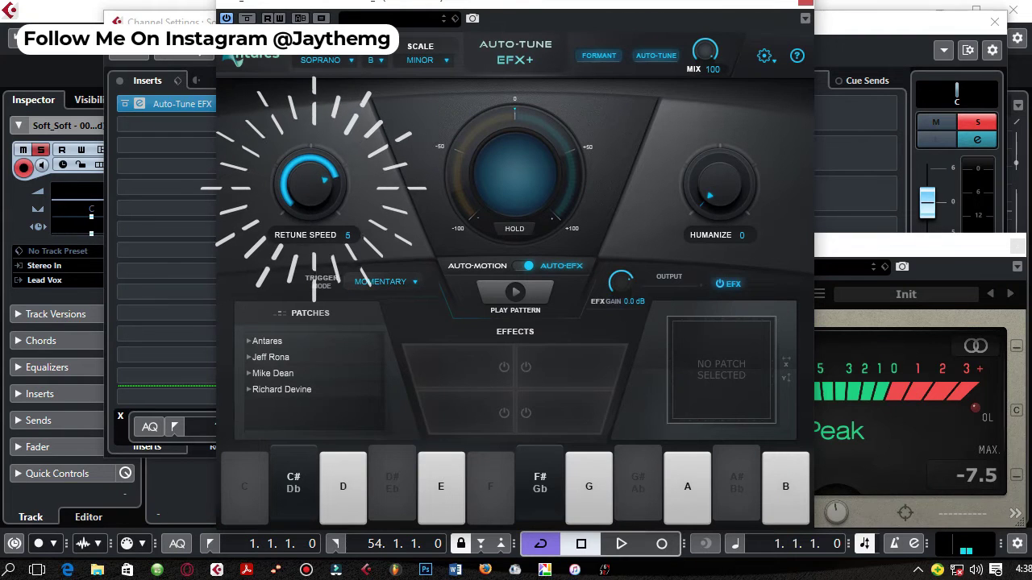
{"action": "left_click_drag", "start_coordinate": [720, 183], "coordinate": [720, 161]}
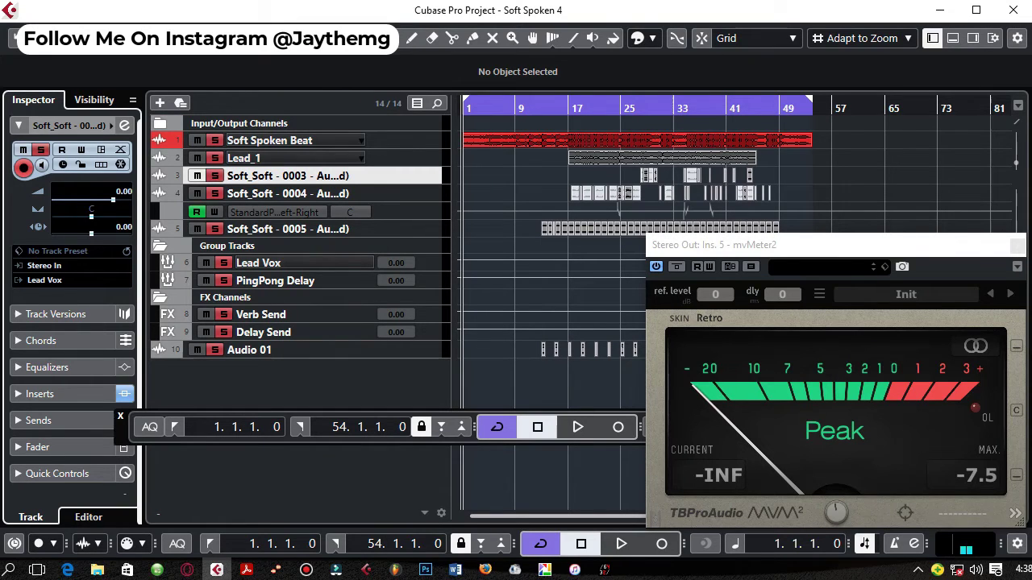
{"action": "key", "text": "space"}
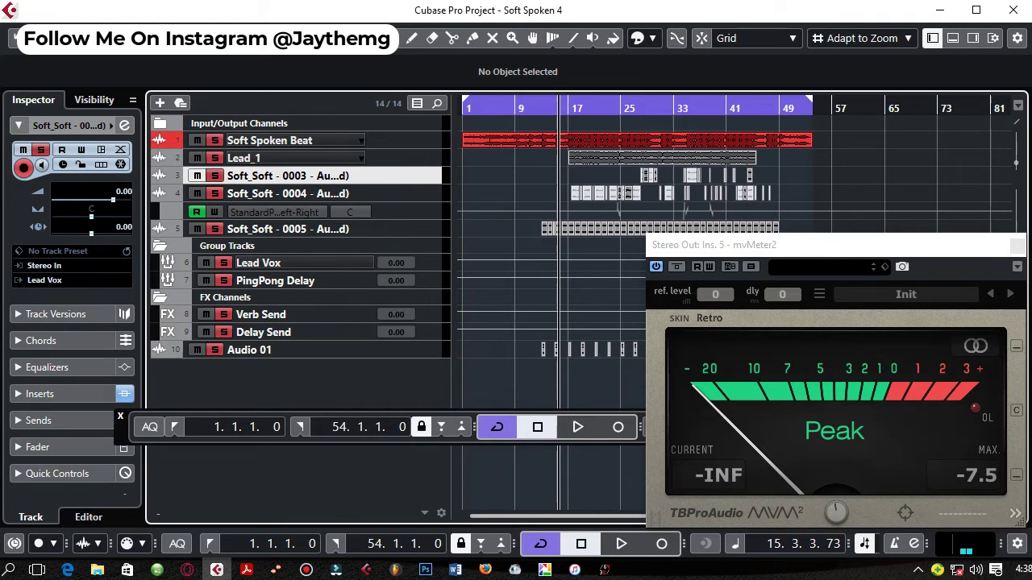
{"action": "key", "text": "space"}
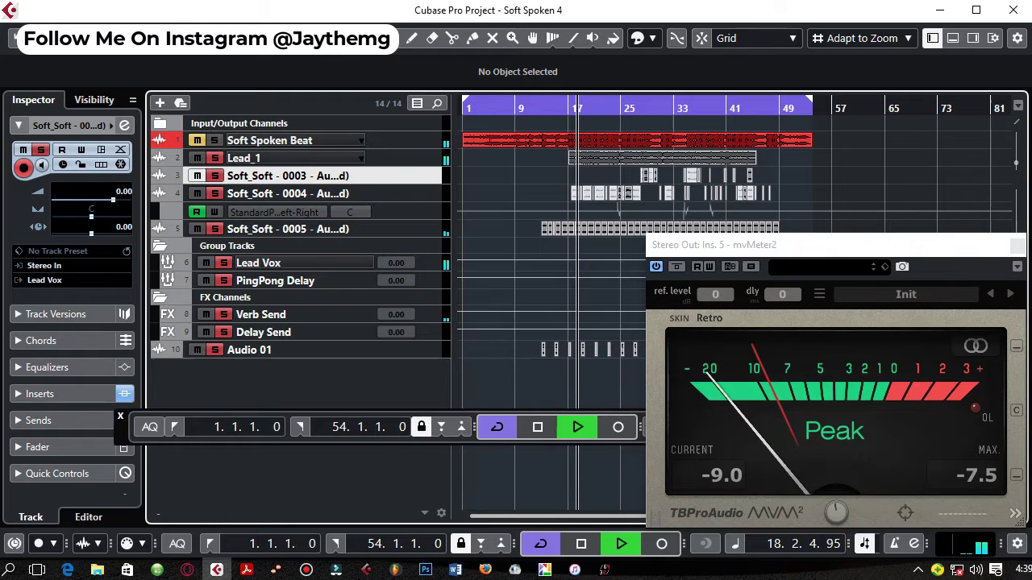
{"action": "key", "text": "Up"}
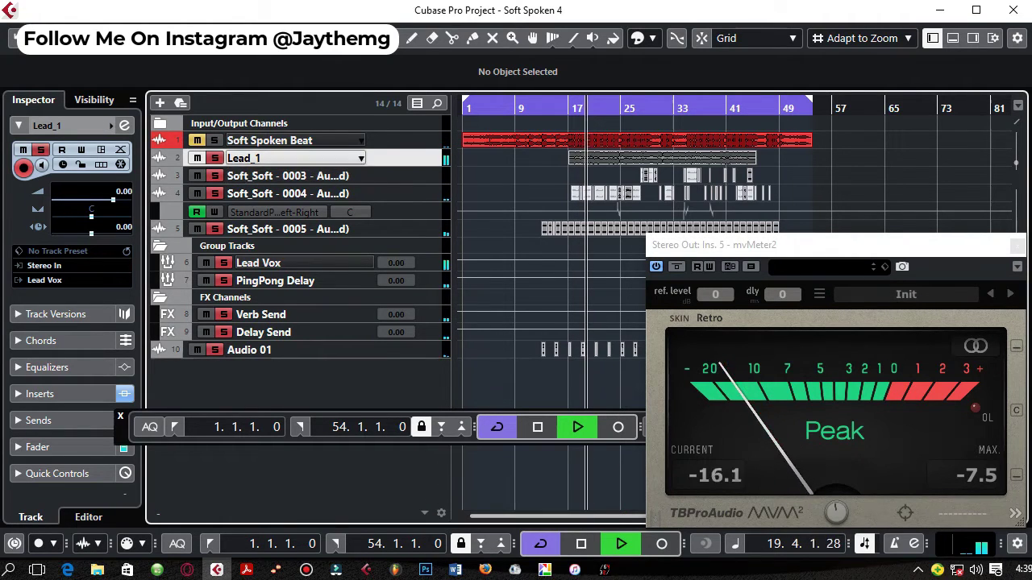
{"action": "key", "text": "e"}
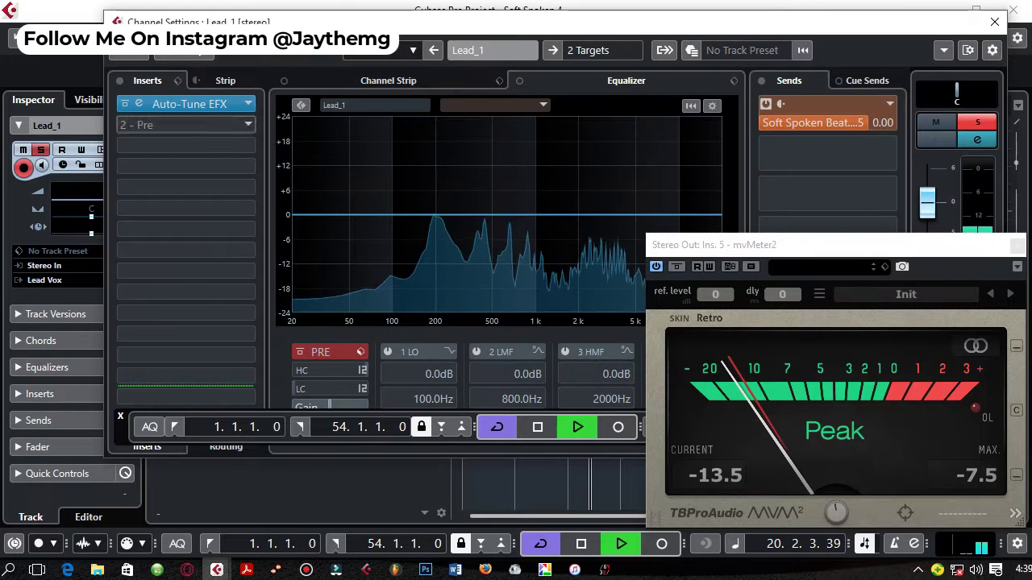
{"action": "left_click", "coordinate": [186, 103]}
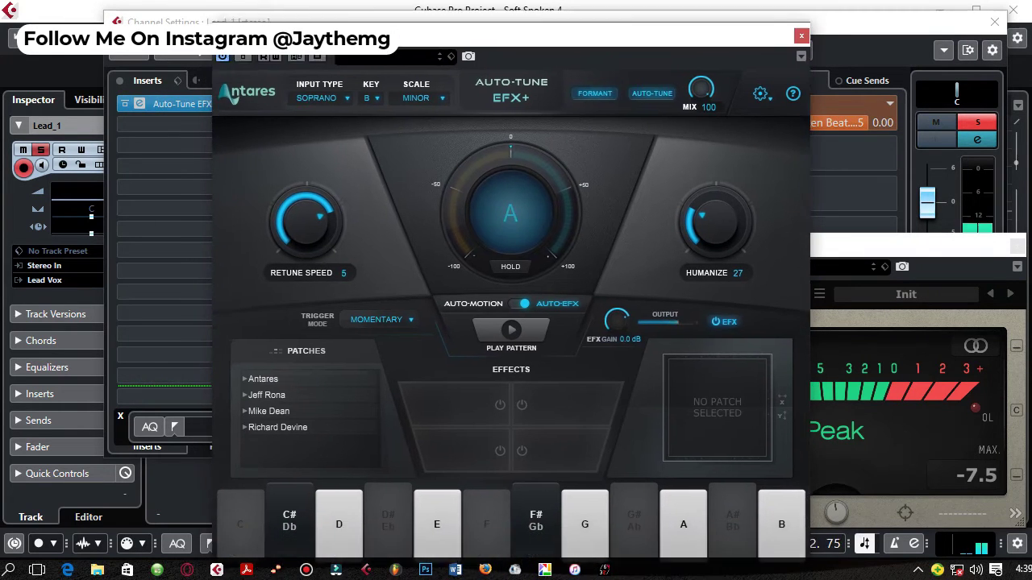
{"action": "left_click_drag", "start_coordinate": [322, 70], "coordinate": [336, 14]}
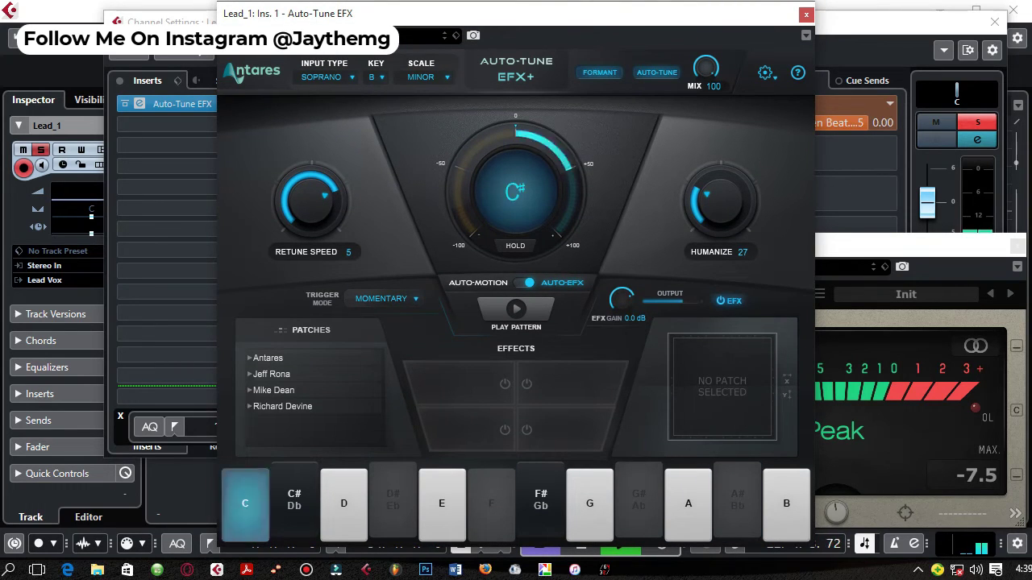
{"action": "key", "text": "ctrl+w"}
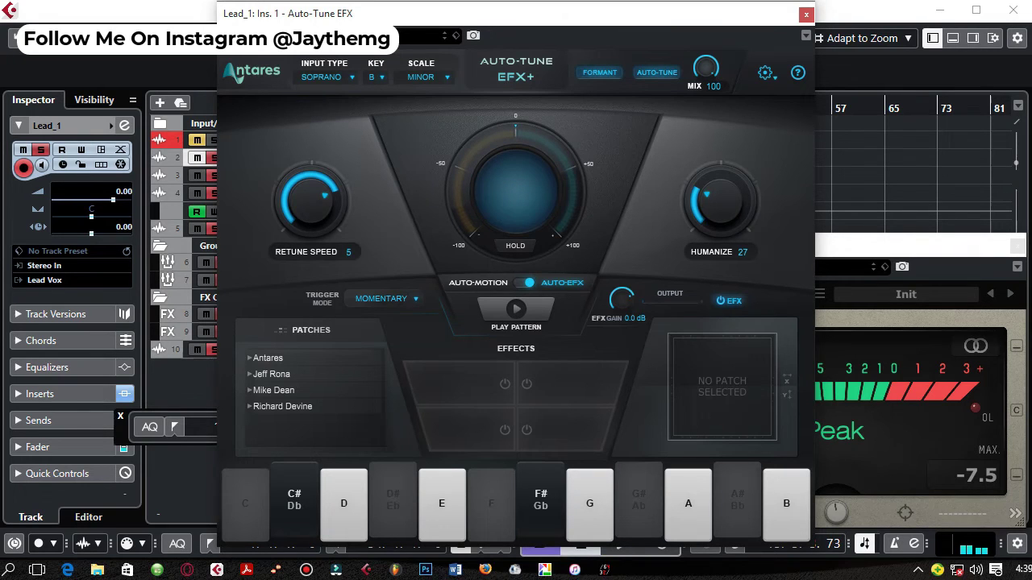
{"action": "key", "text": "ctrl+w"}
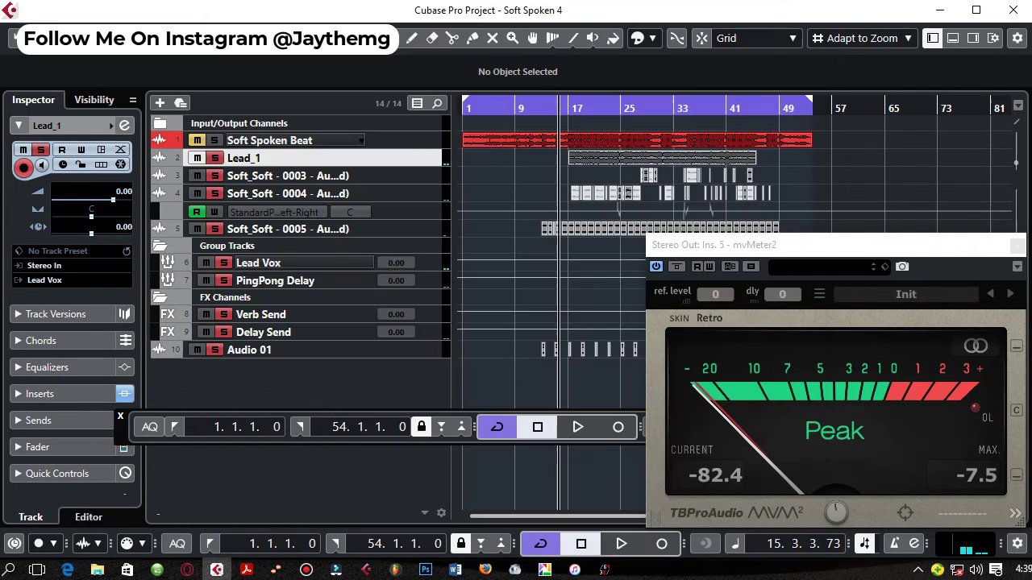